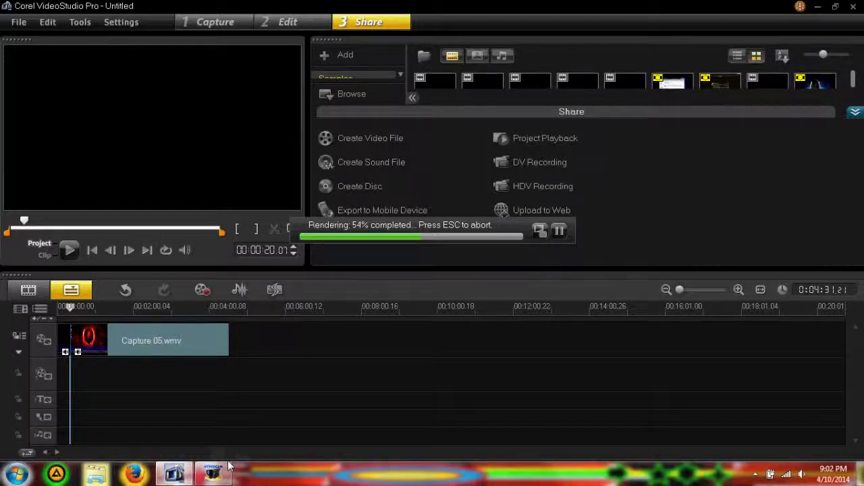
# Open a Windows Explorer window, maximize it and open the Documents library
pyautogui.click(98, 477)
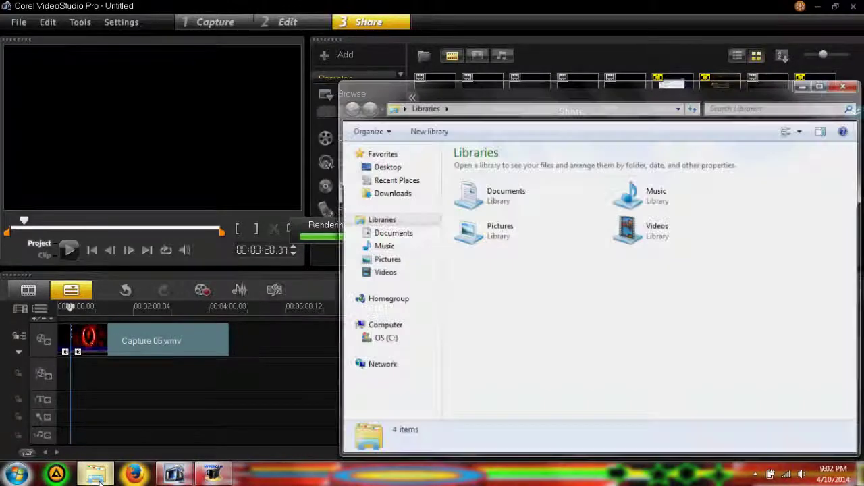
pyautogui.moveTo(778, 94); pyautogui.dragTo(665, 5)
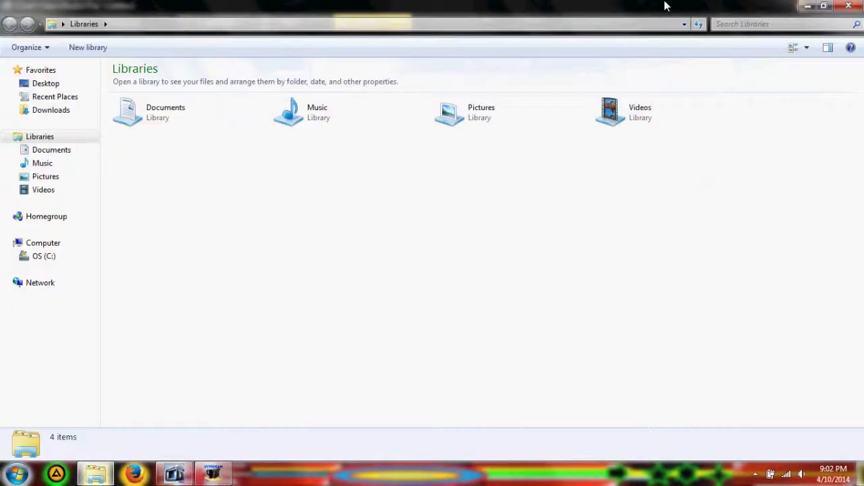
pyautogui.doubleClick(192, 120)
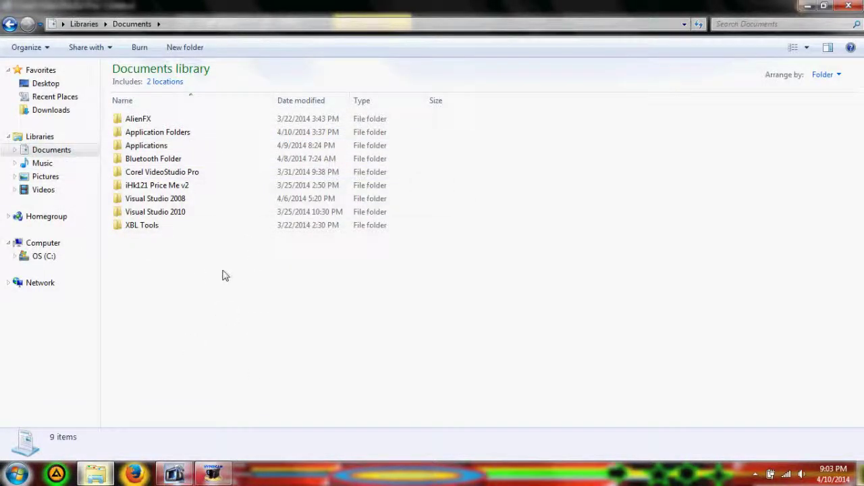
pyautogui.moveTo(217, 304); pyautogui.dragTo(273, 296)
# Reopen Documents from the Libraries overview and search it for Minecraft
pyautogui.click(62, 138)
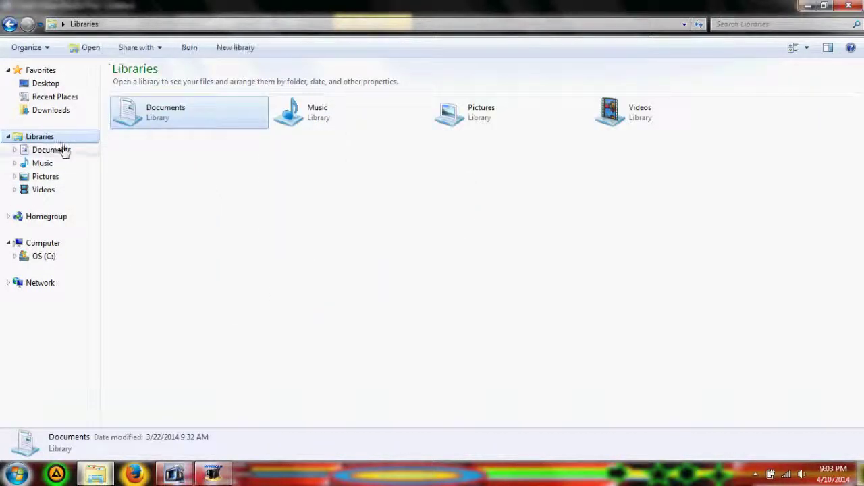
pyautogui.click(63, 150)
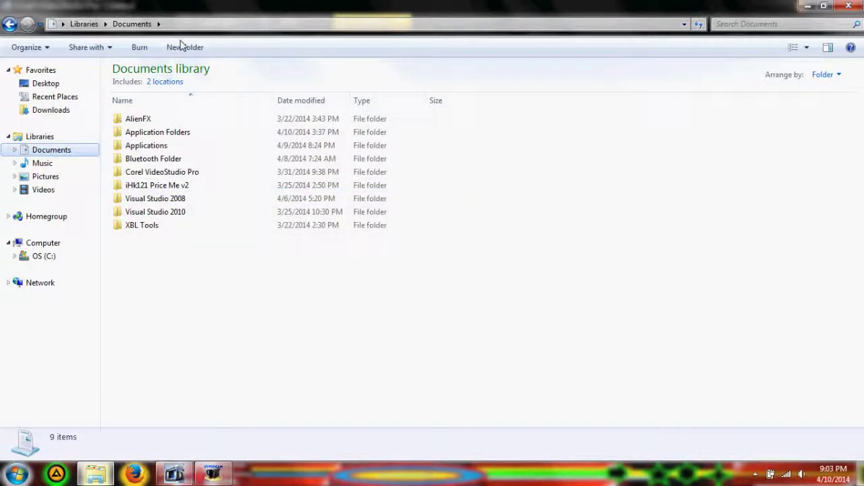
pyautogui.moveTo(191, 296); pyautogui.dragTo(388, 282)
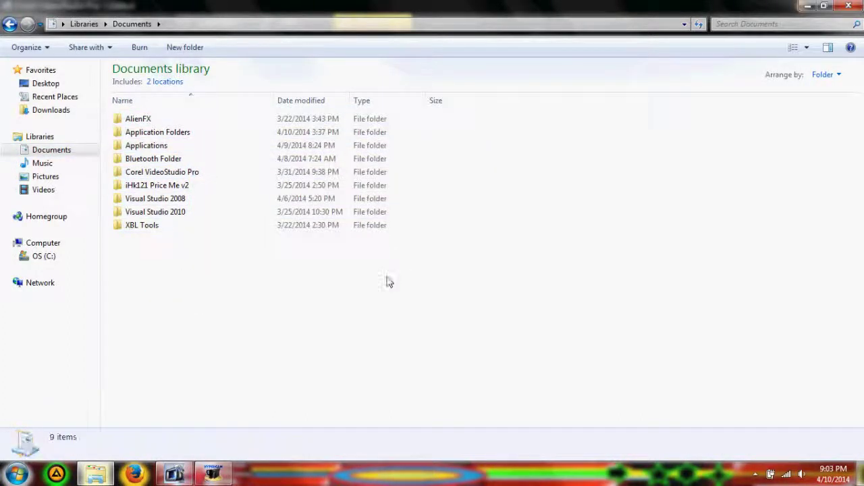
pyautogui.click(739, 24)
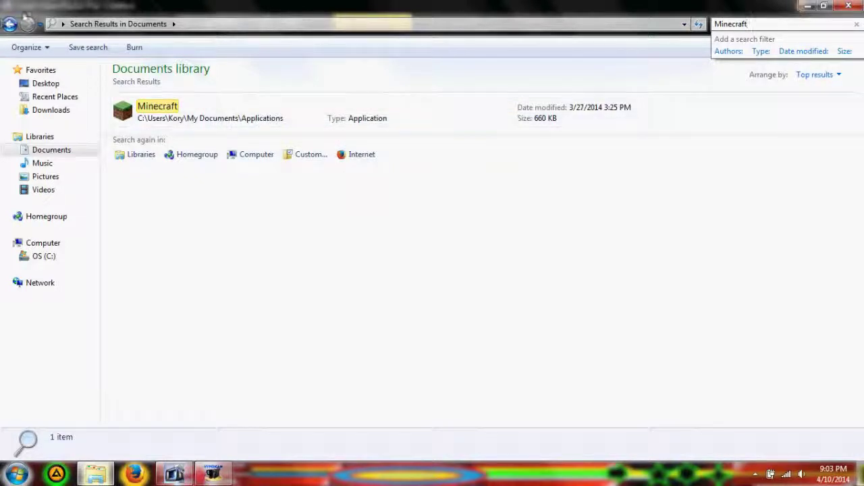
pyautogui.press('Escape')
# Search the Applications folder for u13 and return to the Documents library
pyautogui.doubleClick(193, 146)
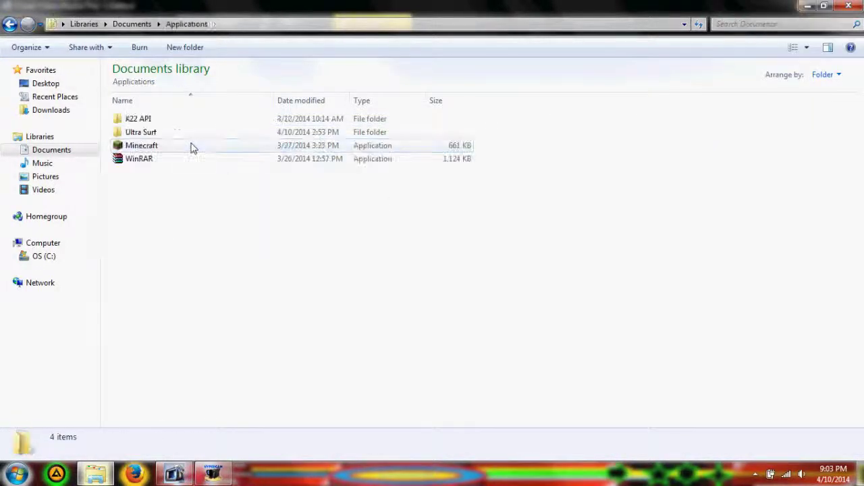
pyautogui.click(766, 24)
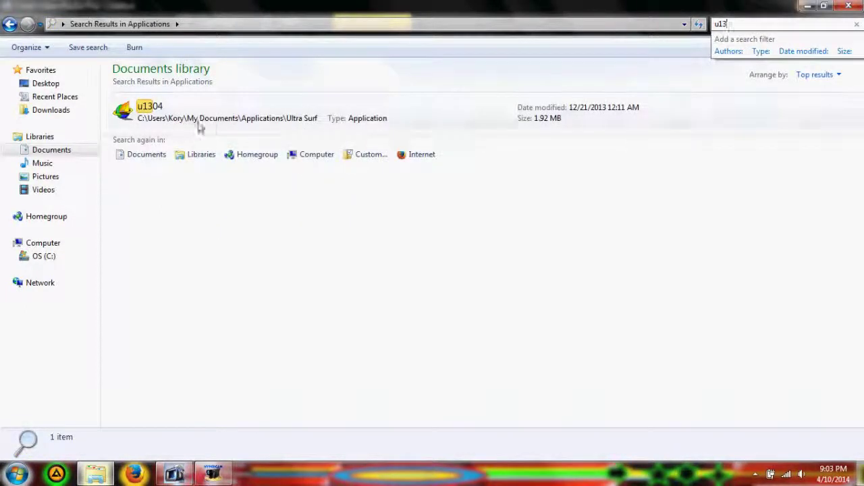
pyautogui.click(303, 257)
pyautogui.press('BackSpace')
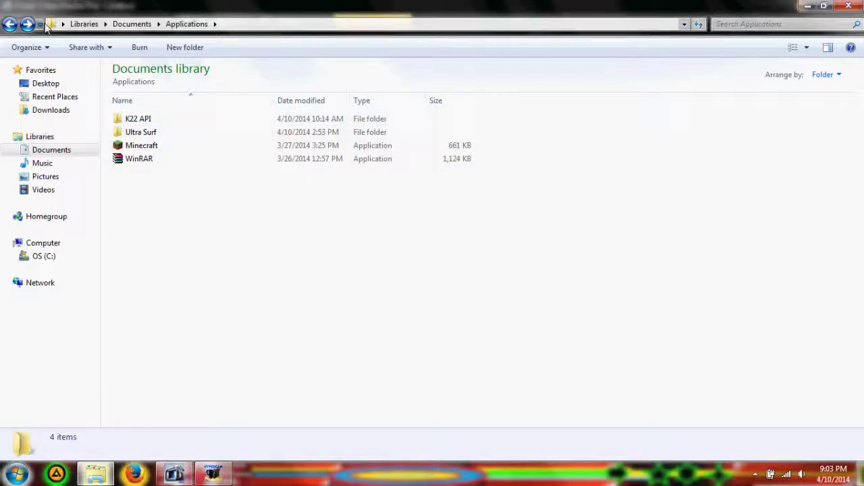
pyautogui.click(9, 24)
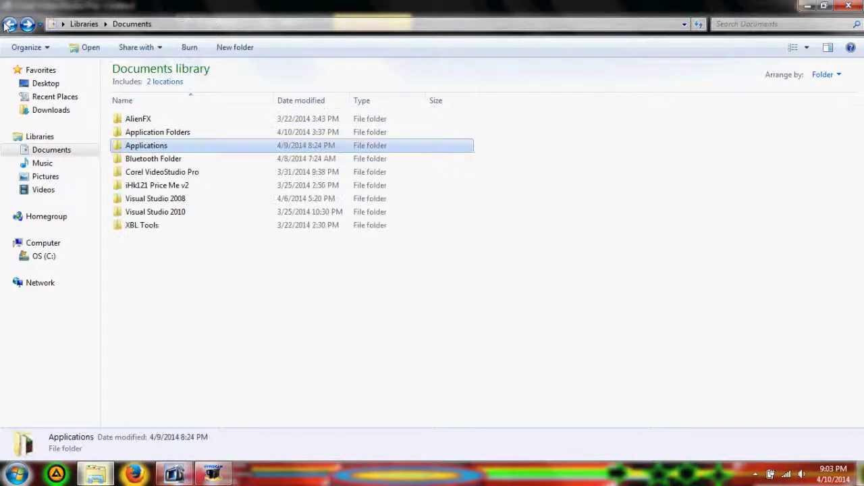
# Open the XBL Tools folder in Documents and search it for XBL Tools
pyautogui.doubleClick(180, 229)
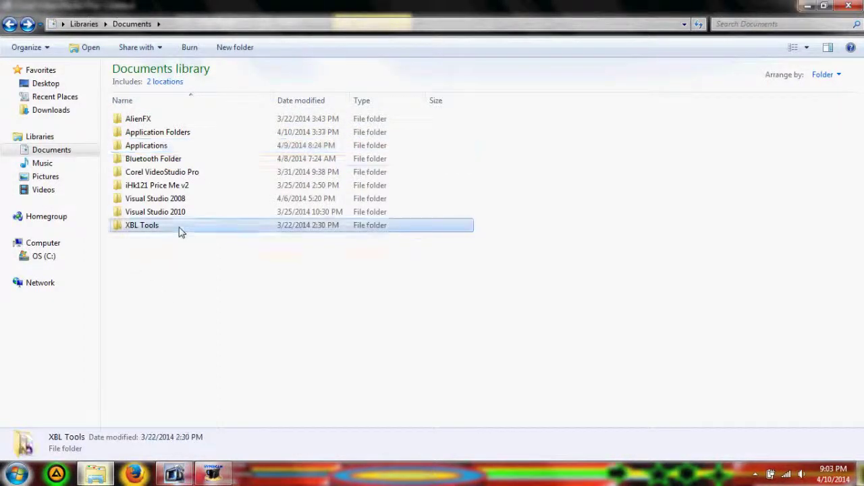
pyautogui.click(10, 24)
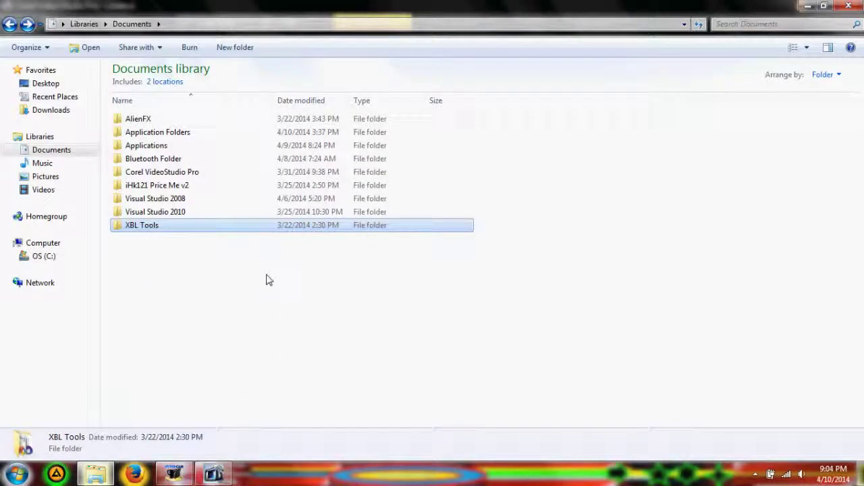
pyautogui.press('Return')
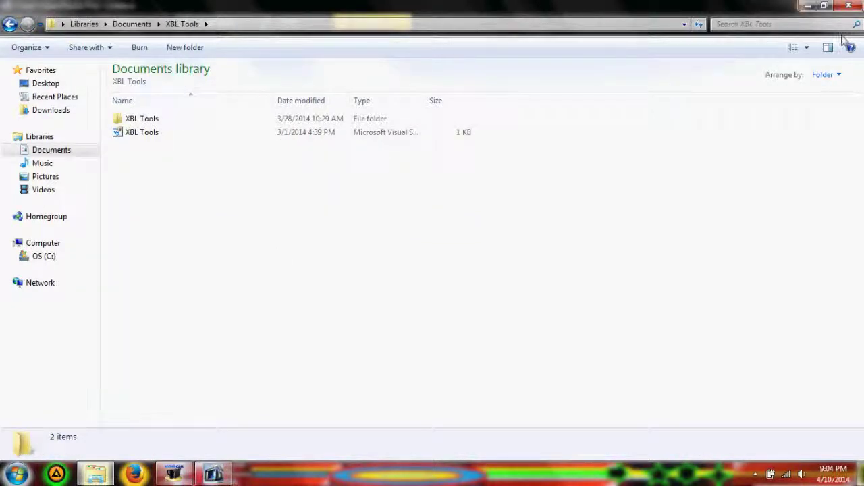
pyautogui.click(799, 23)
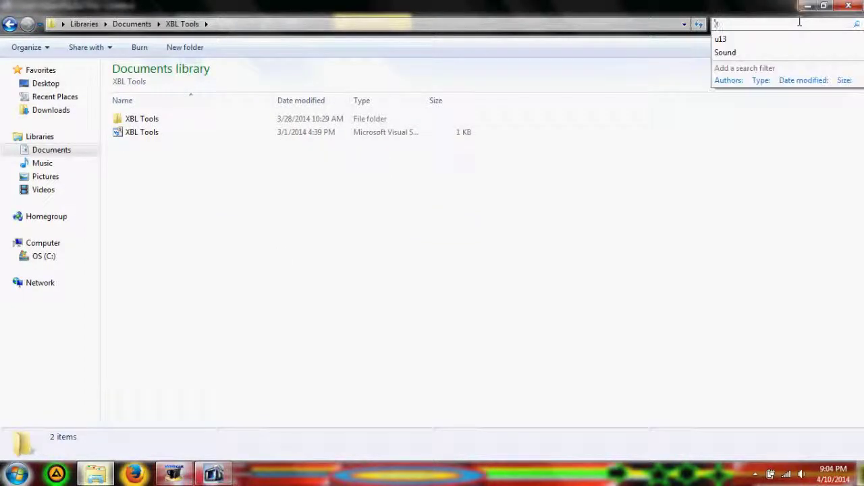
pyautogui.write('XBL Tools')
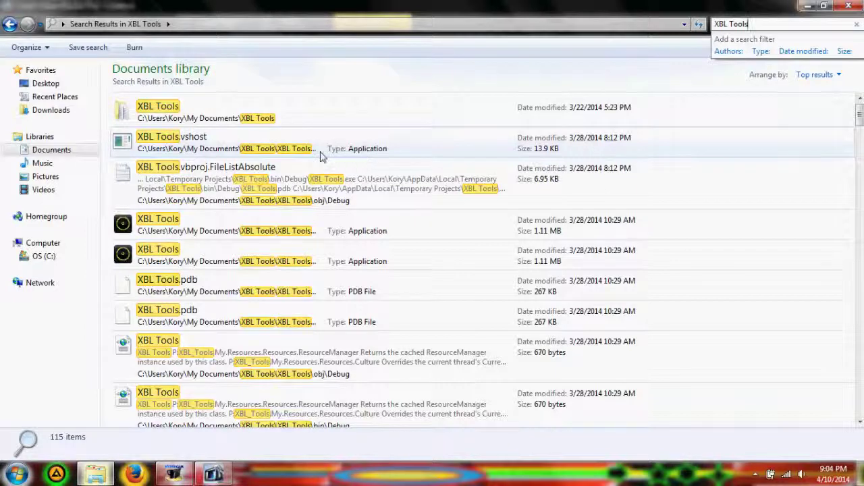
# Try to launch the XBL Tools application in the bin\Debug folder from the search results
pyautogui.click(369, 154)
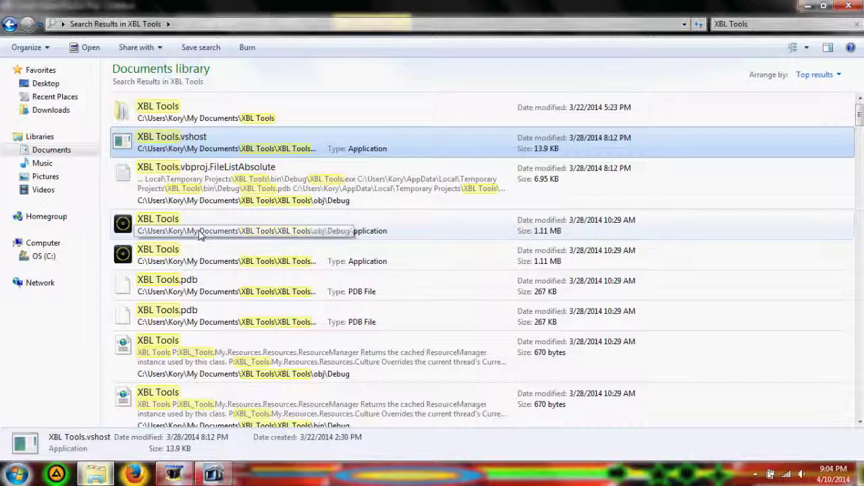
pyautogui.click(256, 263)
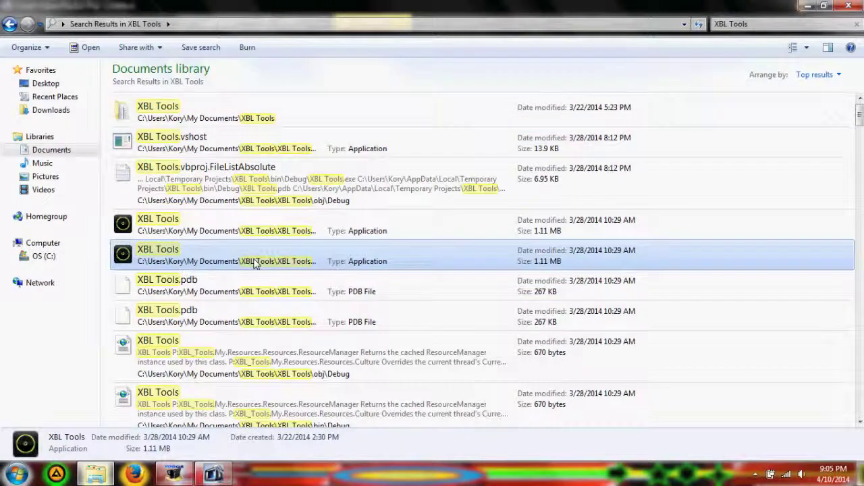
pyautogui.doubleClick(255, 264)
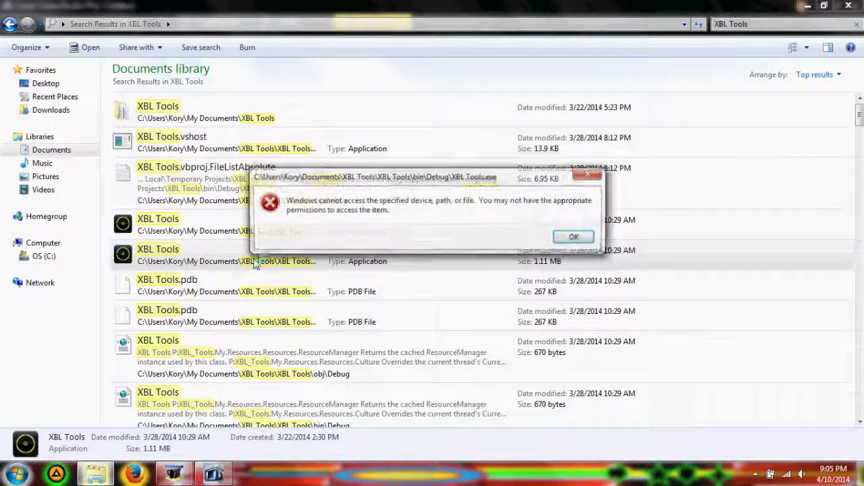
pyautogui.click(573, 237)
# Disable the avast! shields for 1 hour
pyautogui.click(755, 475)
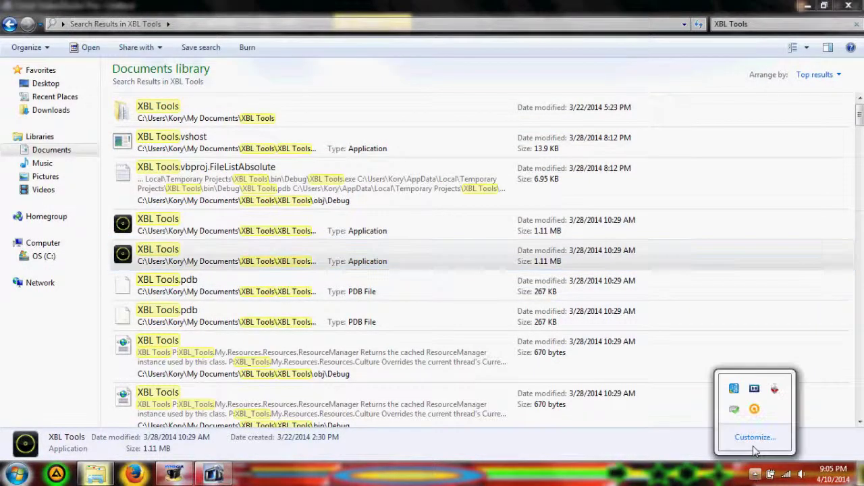
pyautogui.rightClick(755, 409)
pyautogui.moveTo(746, 302)
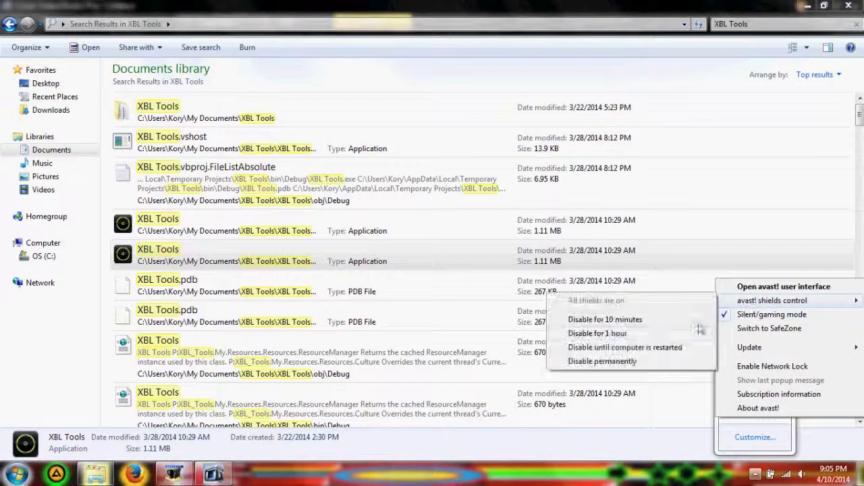
pyautogui.click(662, 332)
pyautogui.click(405, 260)
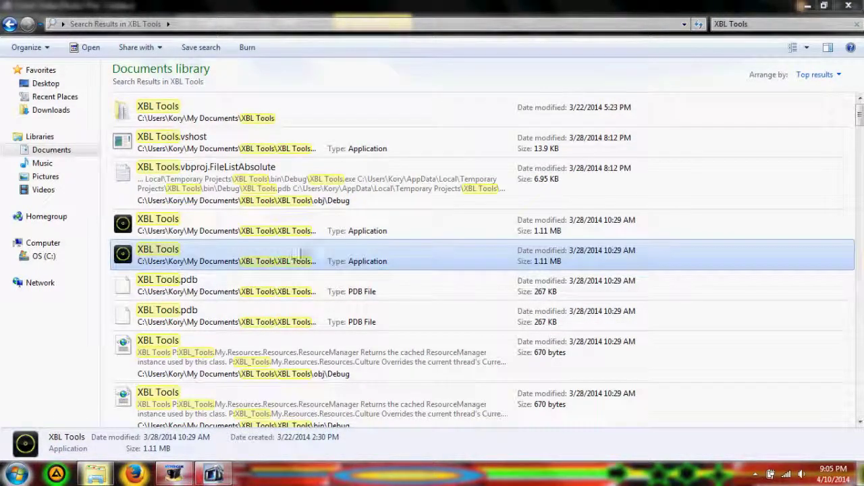
# Launch XBL Tools from the search results, switch the Lights option on its login window on and off, and close it
pyautogui.doubleClick(239, 260)
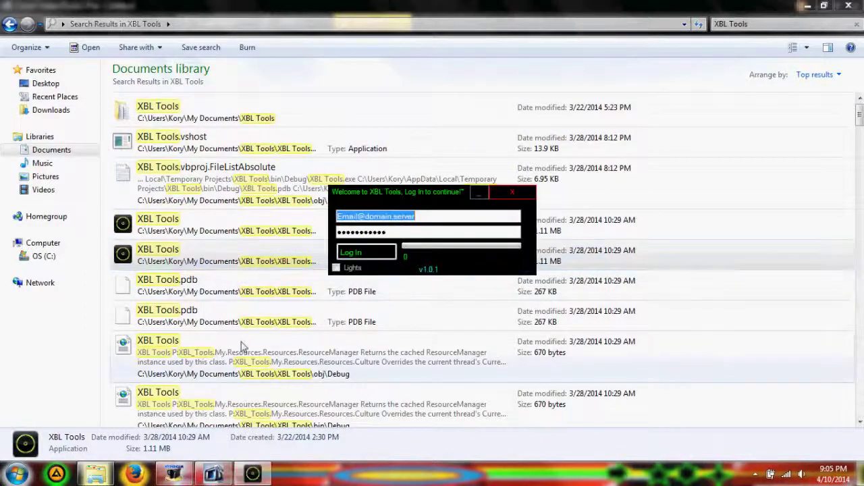
pyautogui.click(433, 216)
pyautogui.click(362, 271)
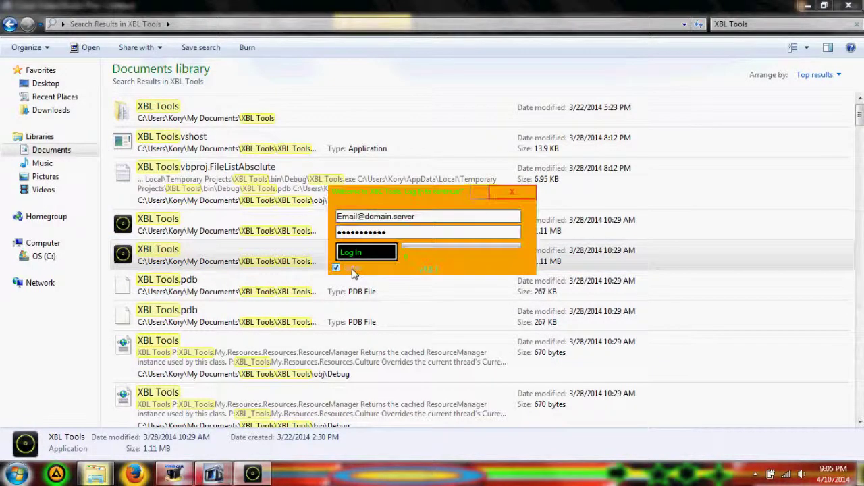
pyautogui.click(363, 270)
pyautogui.click(511, 195)
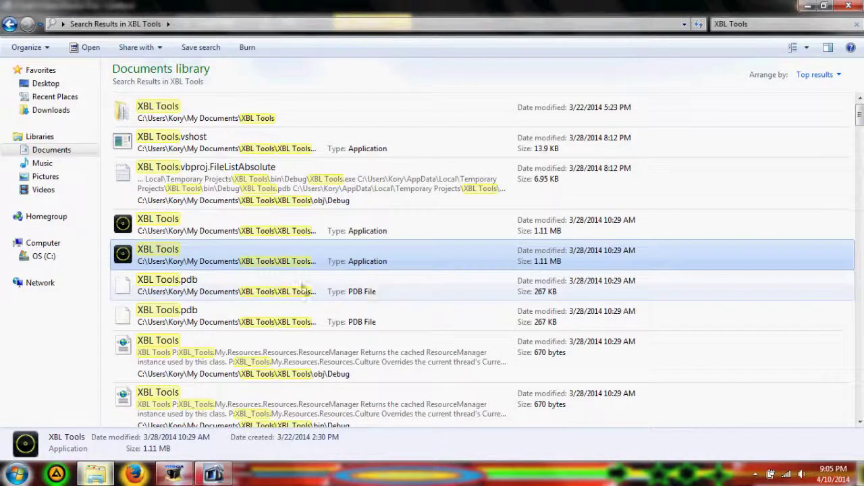
# Return to the Libraries overview, search all libraries for Minecraft and clear the search
pyautogui.click(10, 25)
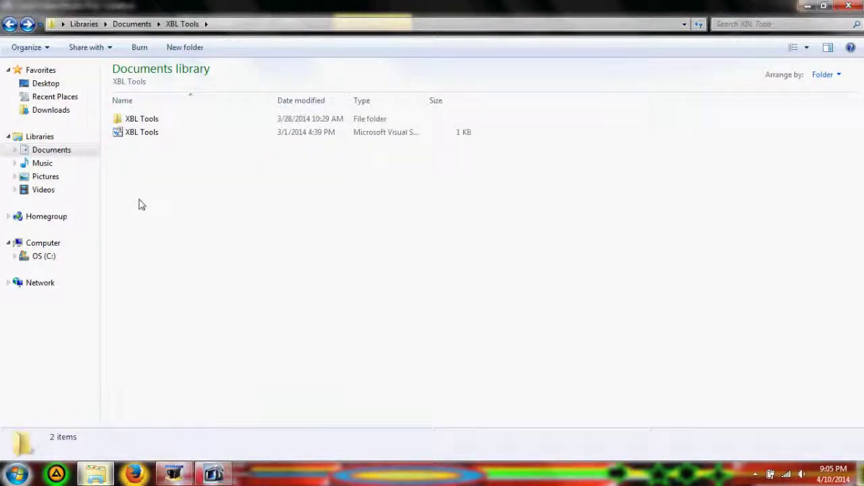
pyautogui.click(10, 25)
pyautogui.moveTo(239, 297); pyautogui.dragTo(241, 278)
pyautogui.click(39, 136)
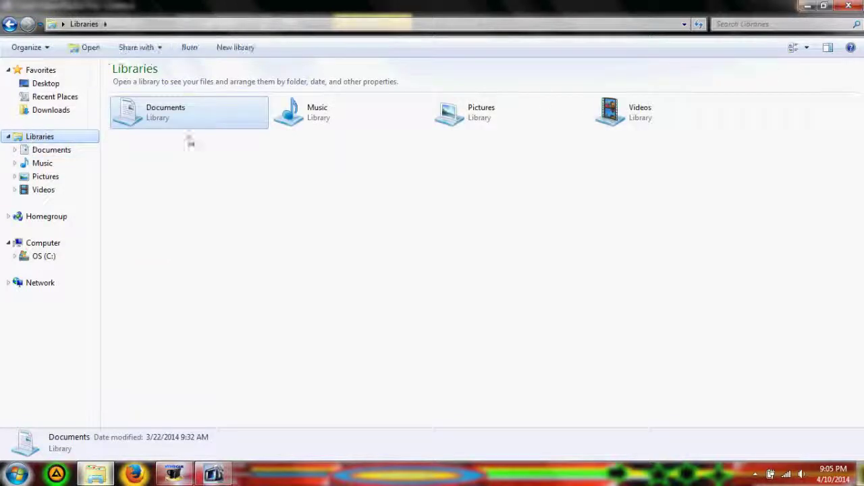
pyautogui.click(766, 24)
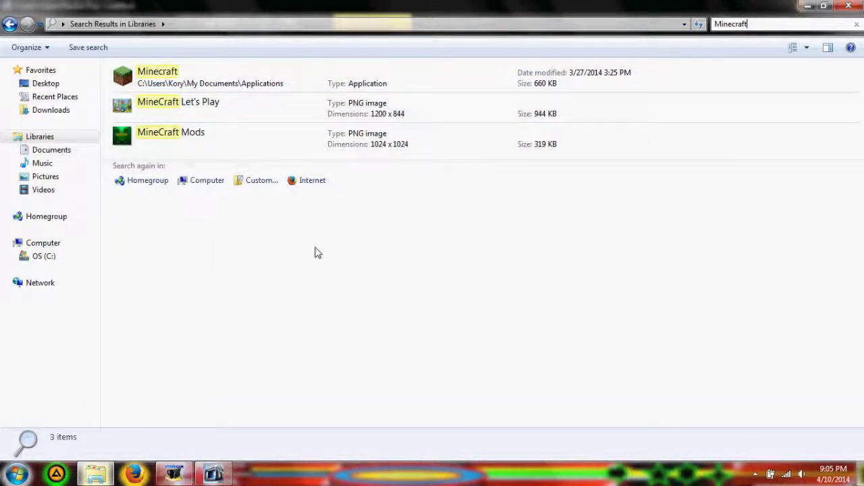
pyautogui.click(759, 25)
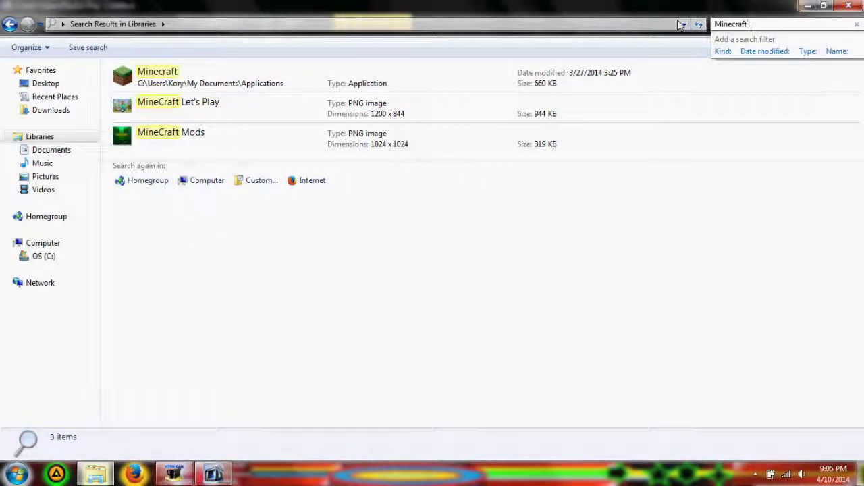
pyautogui.press('BackSpace')
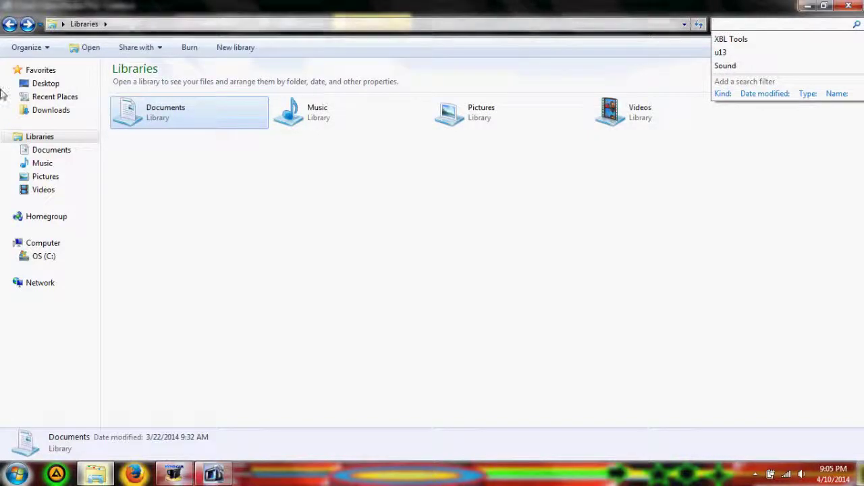
pyautogui.click(126, 227)
# Search the whole computer for Minecraft from the Computer view
pyautogui.click(74, 257)
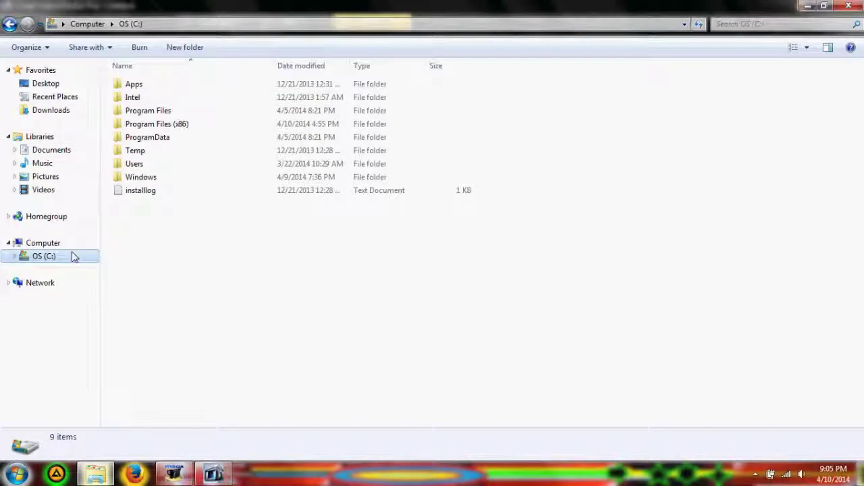
pyautogui.click(73, 247)
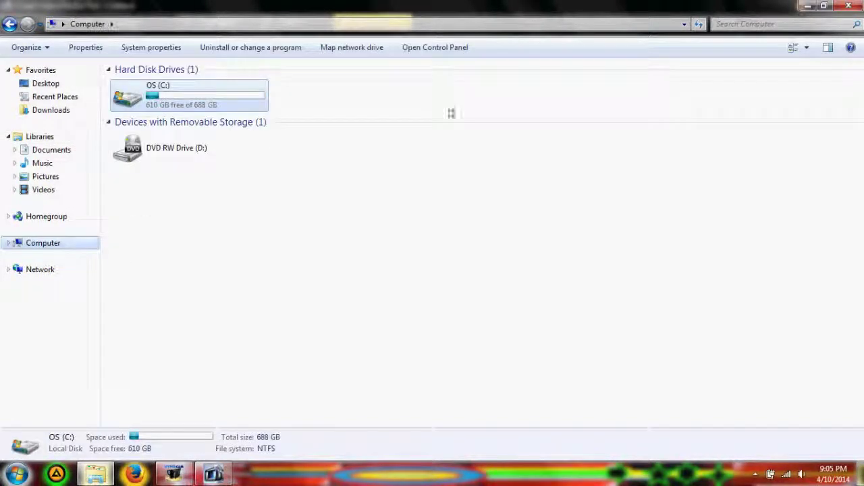
pyautogui.click(573, 196)
pyautogui.click(748, 23)
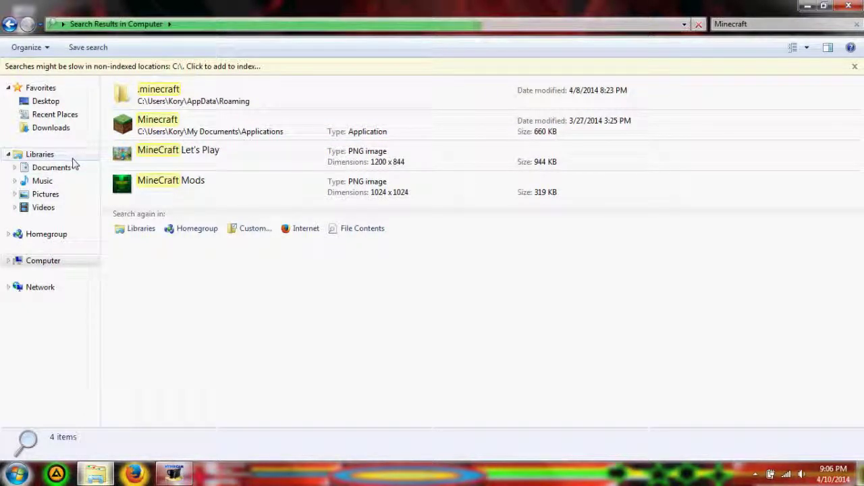
# View the contents of the .minecraft folder from the search results and go back to the results
pyautogui.doubleClick(284, 97)
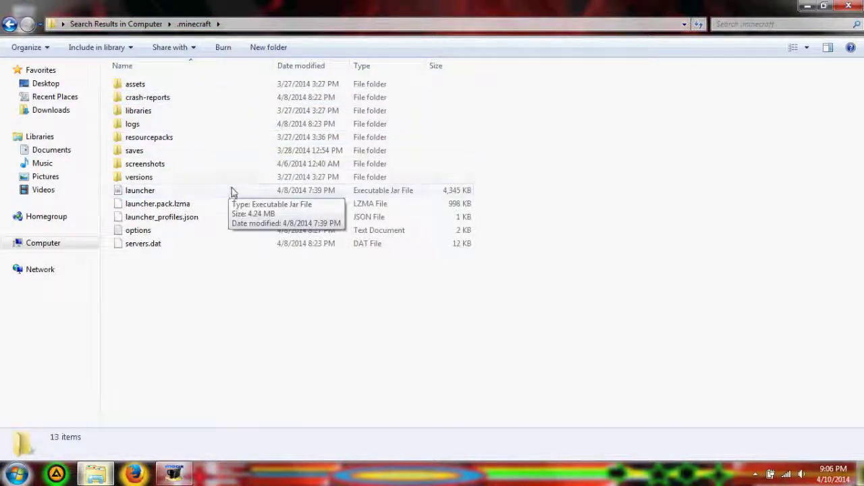
pyautogui.moveTo(166, 299); pyautogui.dragTo(221, 295)
pyautogui.click(10, 23)
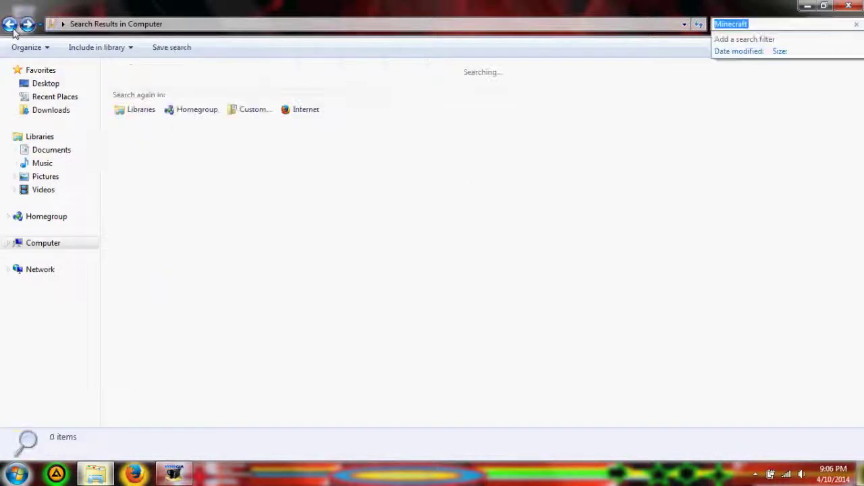
# Leave the Minecraft search results, view the Downloads, Recent Places and Favorites locations, and close the Explorer window
pyautogui.click(10, 24)
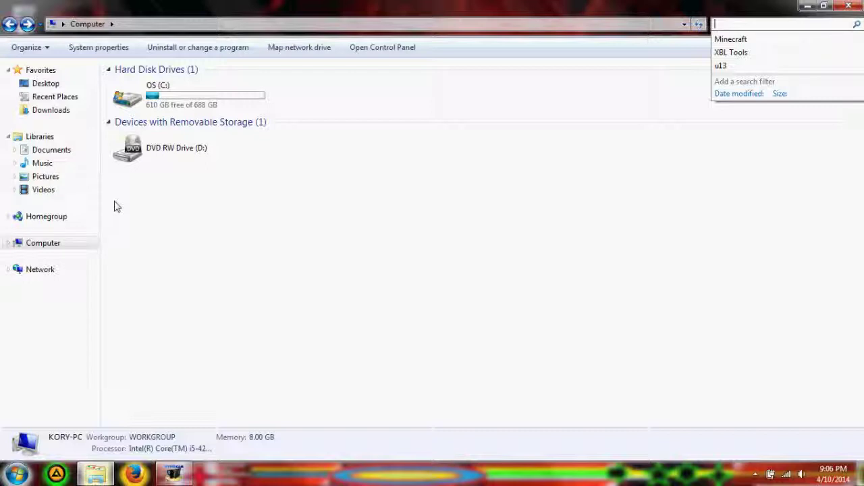
pyautogui.click(82, 121)
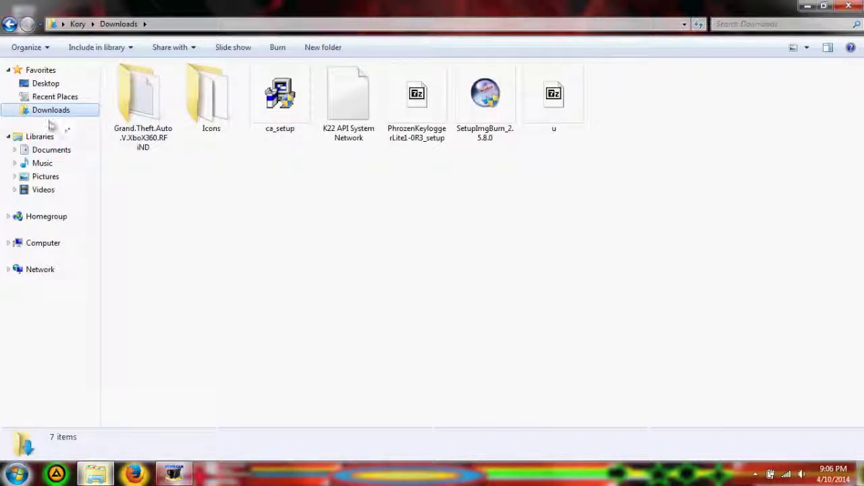
pyautogui.click(60, 99)
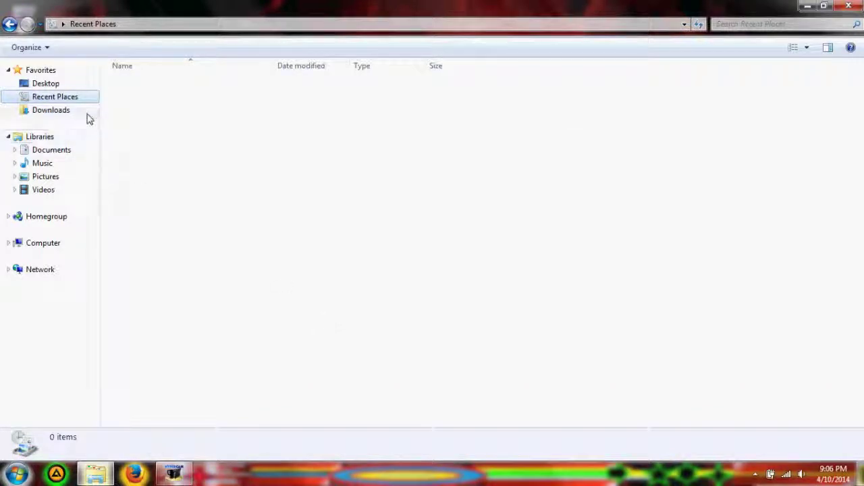
pyautogui.moveTo(58, 85); pyautogui.dragTo(72, 105)
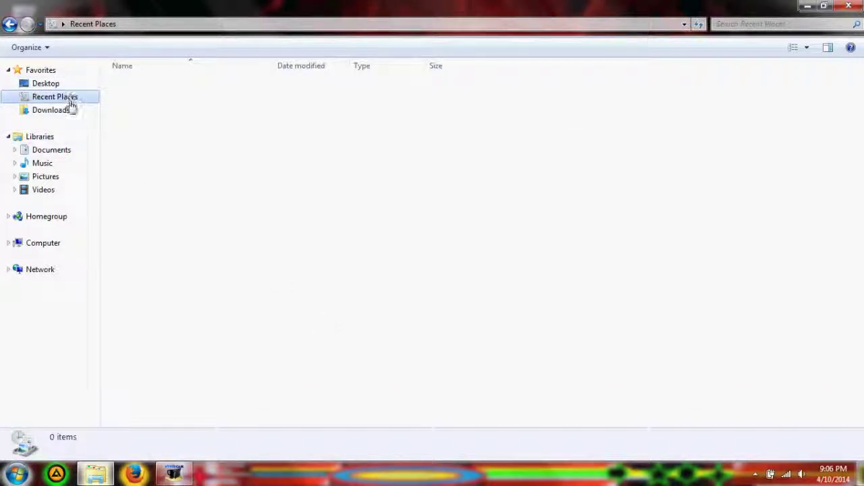
pyautogui.click(42, 69)
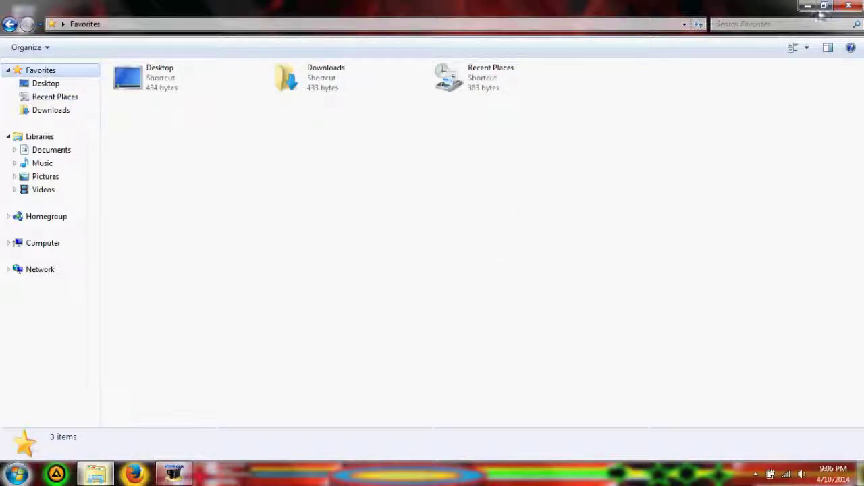
pyautogui.click(851, 6)
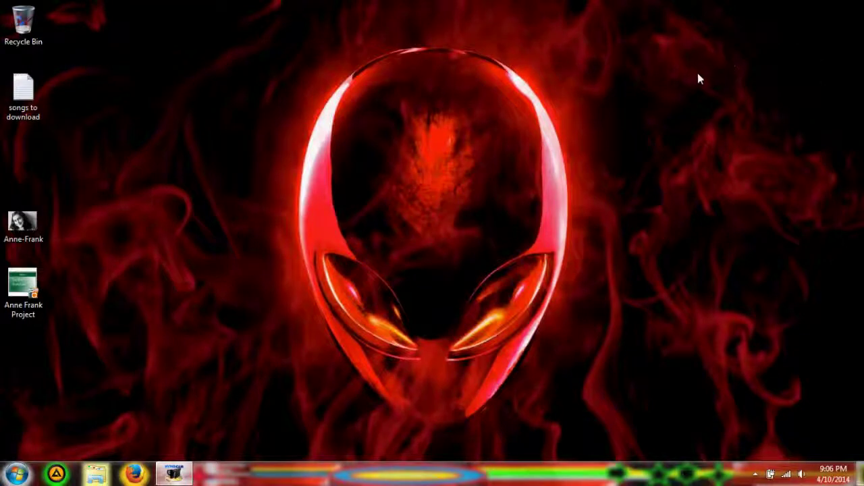